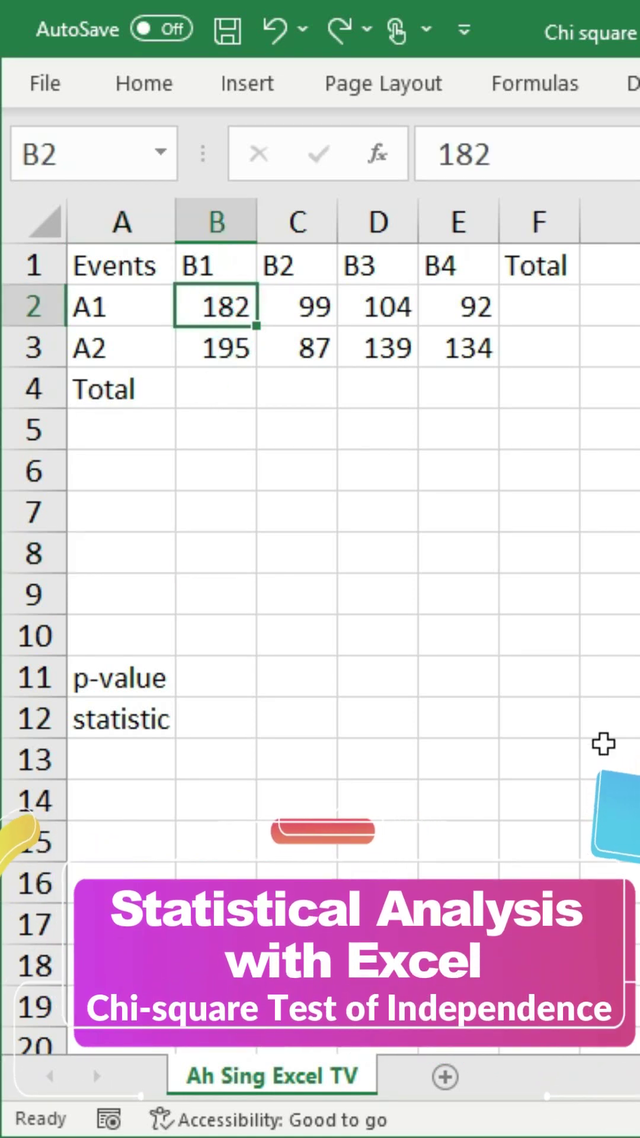
- Add row and column totals (grand total 1032) to the contingency table, then copy it
{"action": "key", "text": "ctrl+a"}
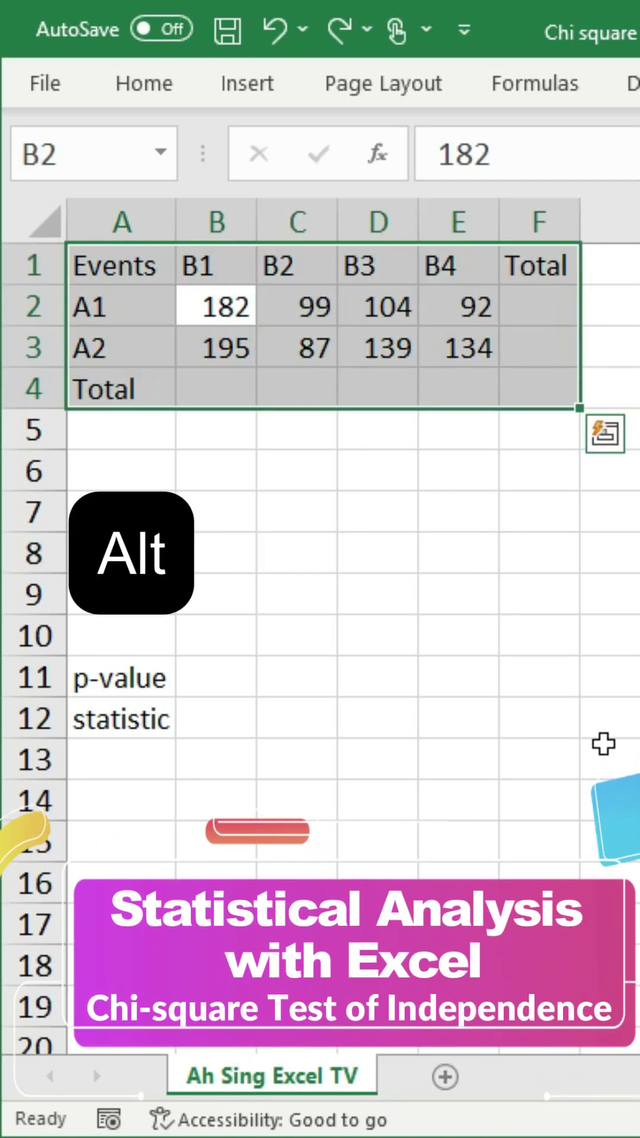
{"action": "key", "text": "alt+equal"}
{"action": "key", "text": "ctrl+a"}
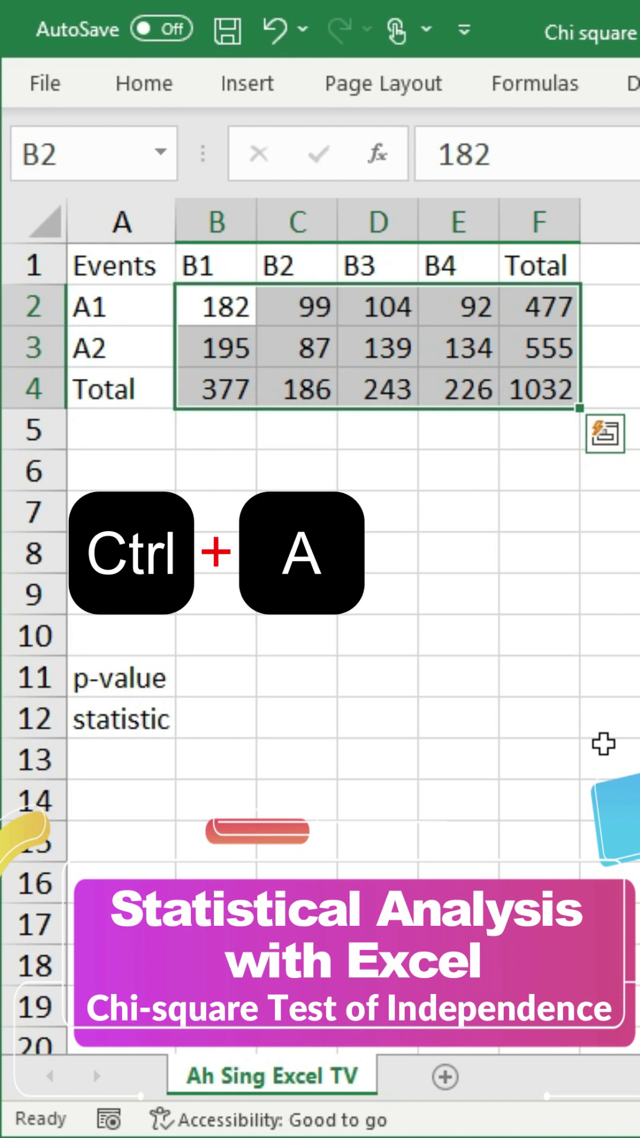
{"action": "key", "text": "ctrl+a"}
{"action": "key", "text": "ctrl+c"}
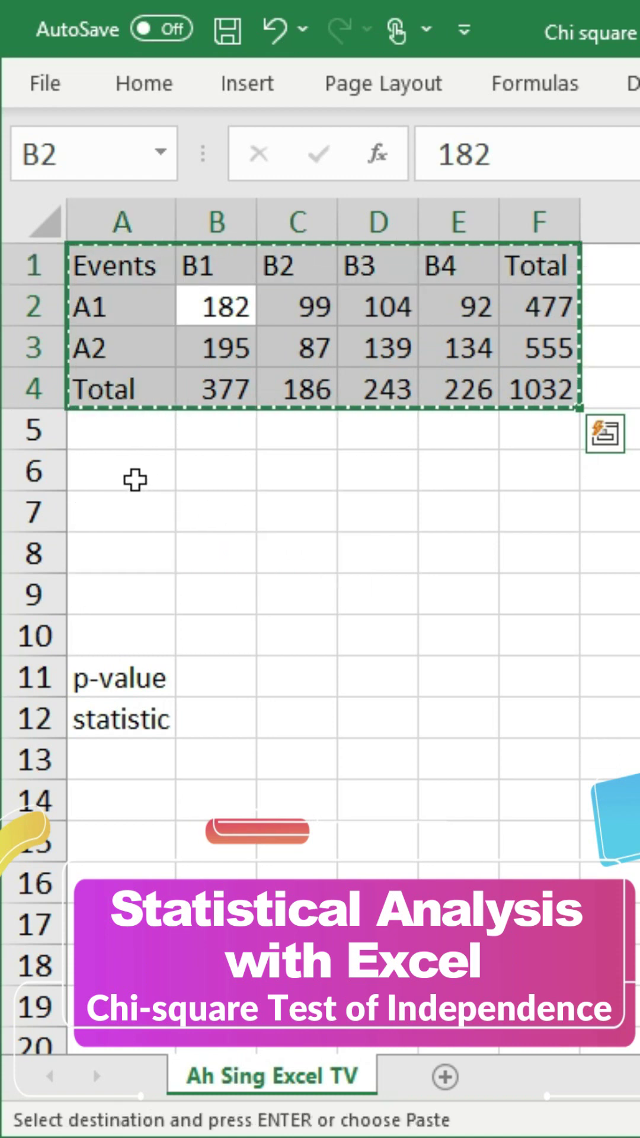
- Paste the table as values only at A6 and select its counts B7:E8
{"action": "left_click", "coordinate": [131, 479]}
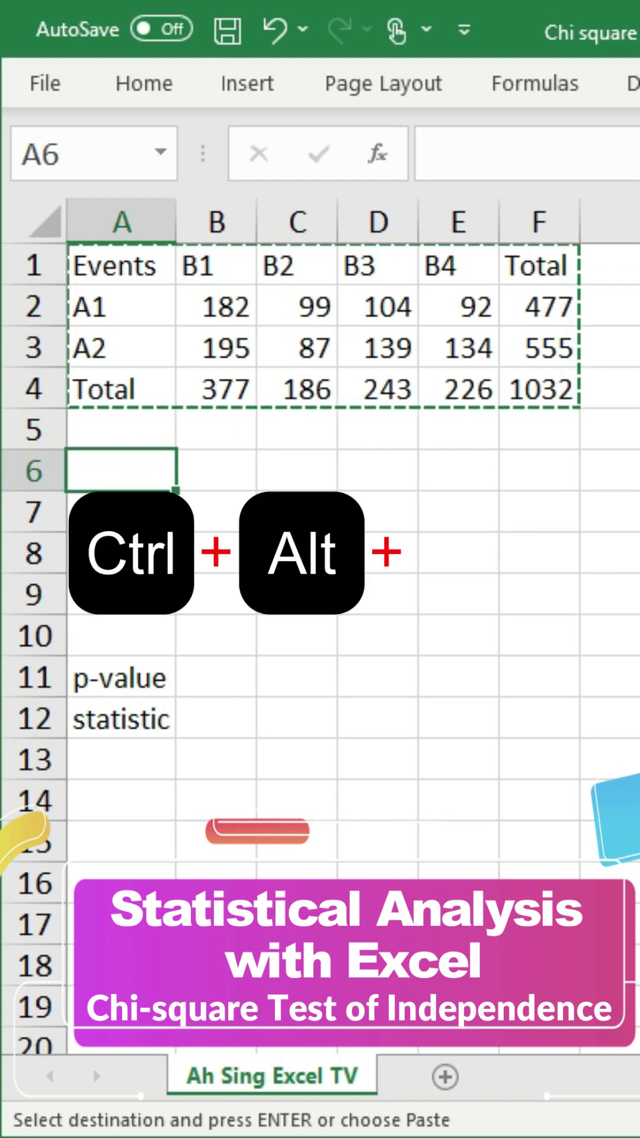
{"action": "key", "text": "ctrl+alt+v"}
{"action": "key", "text": "v"}
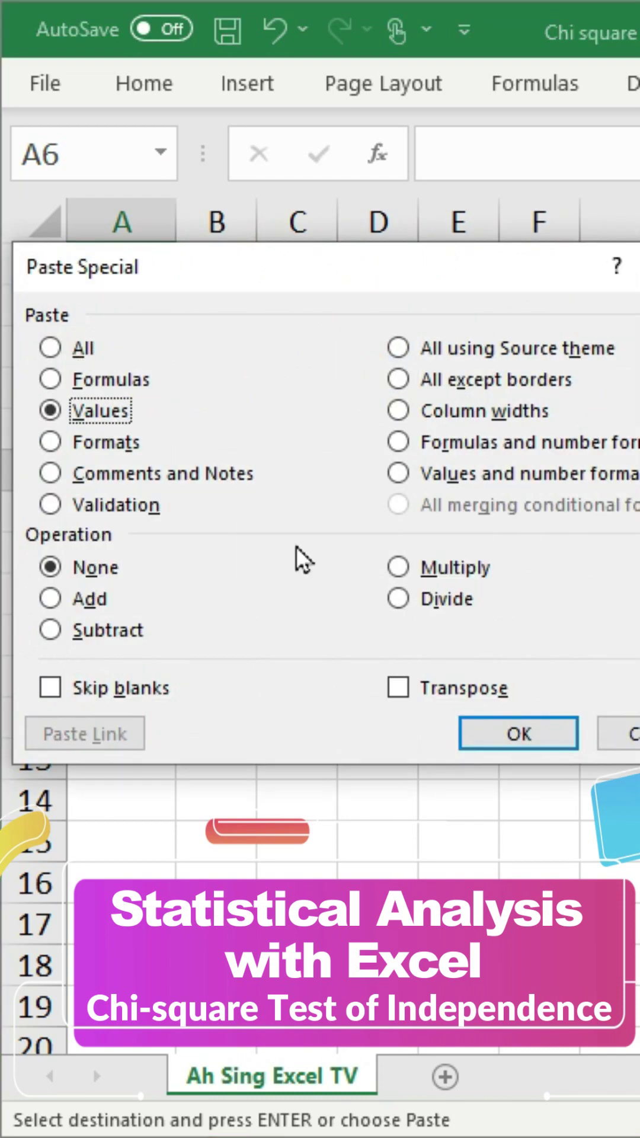
{"action": "key", "text": "Return"}
{"action": "mouse_move", "coordinate": [225, 513]}
{"action": "left_mouse_down"}
{"action": "mouse_move", "coordinate": [393, 544]}
{"action": "mouse_move", "coordinate": [449, 548]}
{"action": "left_mouse_up"}
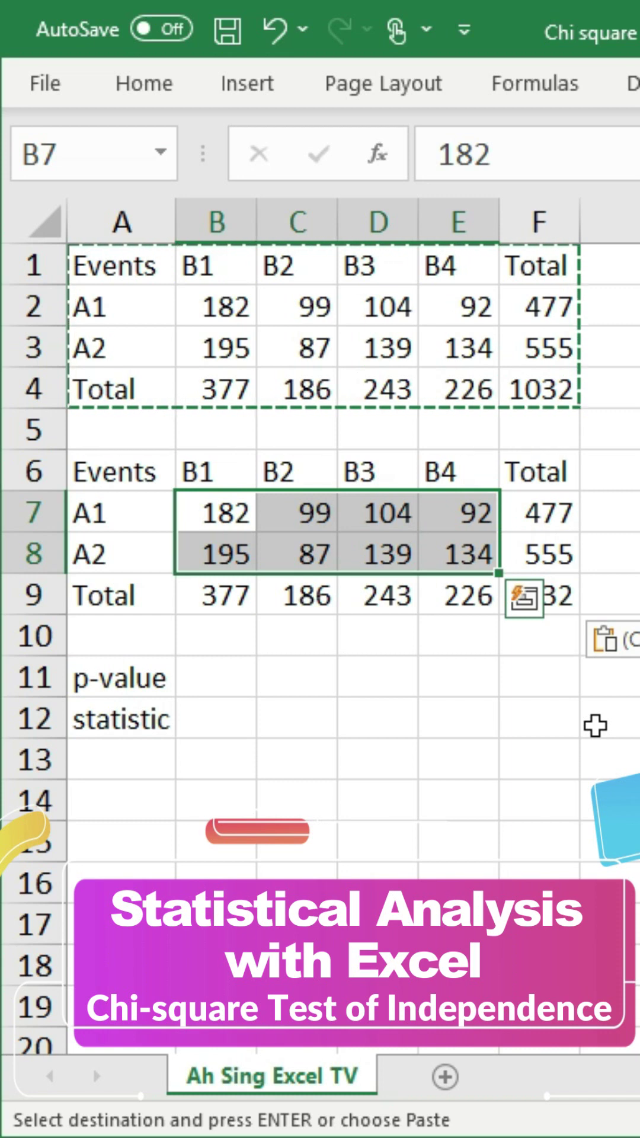
{"action": "type", "text": "="}
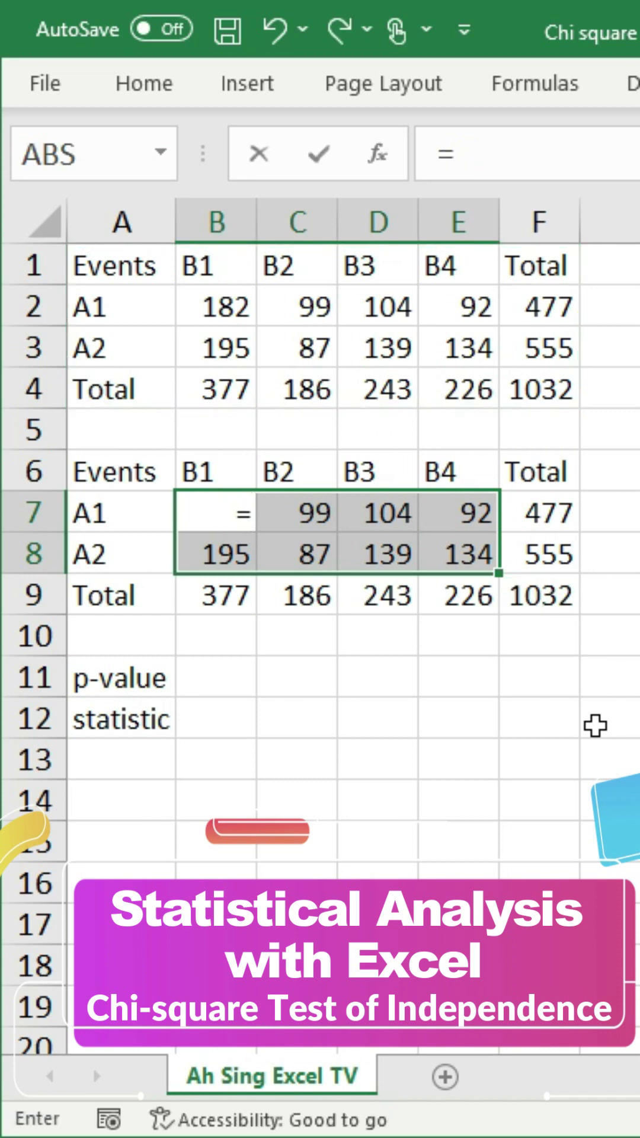
- Fill B7:E8 with =$F7*B$9/$F$9, giving expected counts 174, 86, 112, 104; 203, 100, 131, 122
{"action": "left_click", "coordinate": [534, 514]}
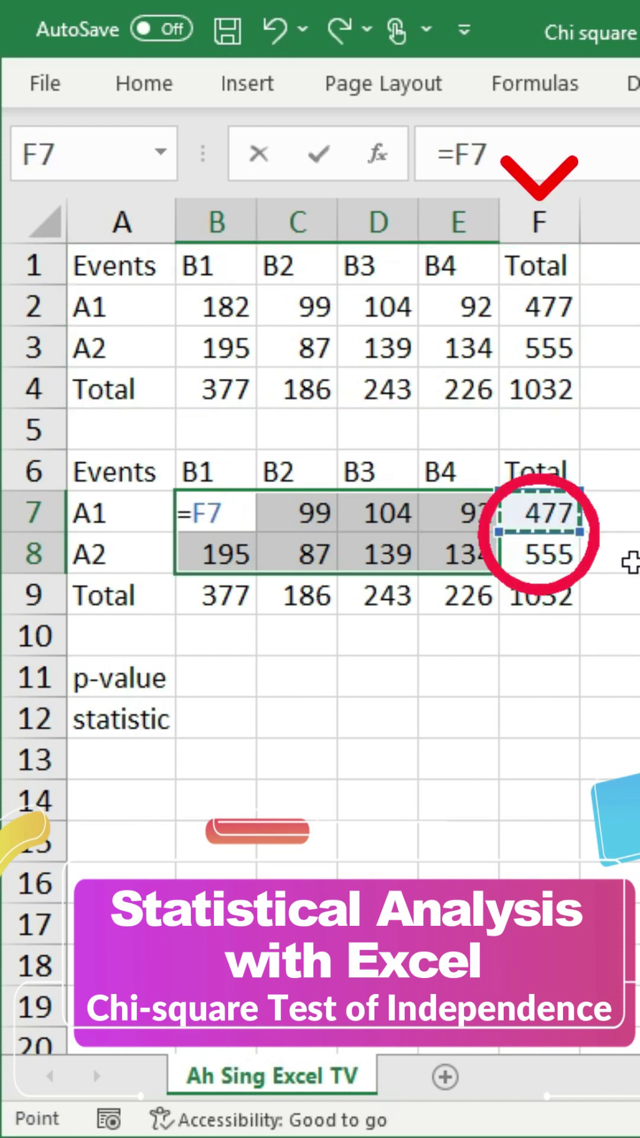
{"action": "key", "text": "F4"}
{"action": "key", "text": "F4"}
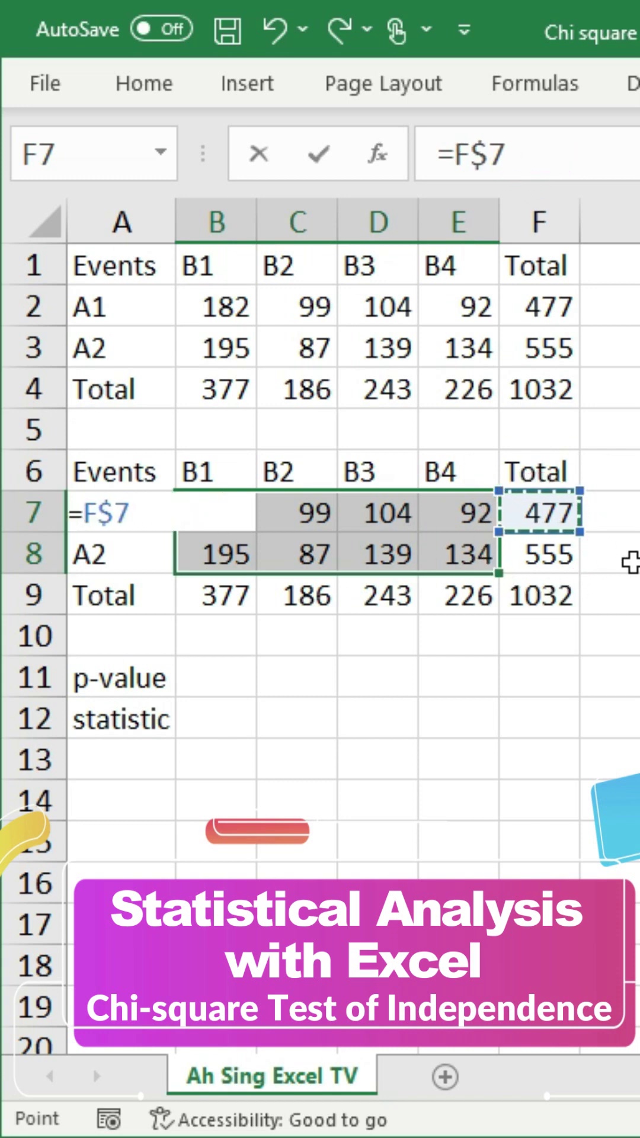
{"action": "key", "text": "F4"}
{"action": "type", "text": "*"}
{"action": "left_click", "coordinate": [218, 594]}
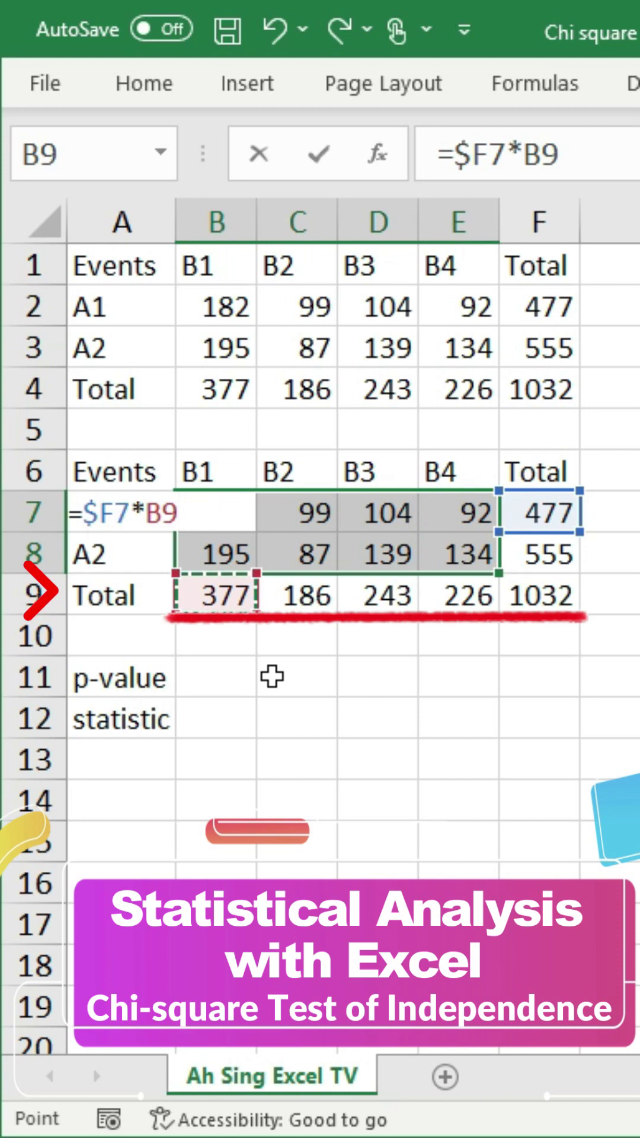
{"action": "key", "text": "F4"}
{"action": "key", "text": "F4"}
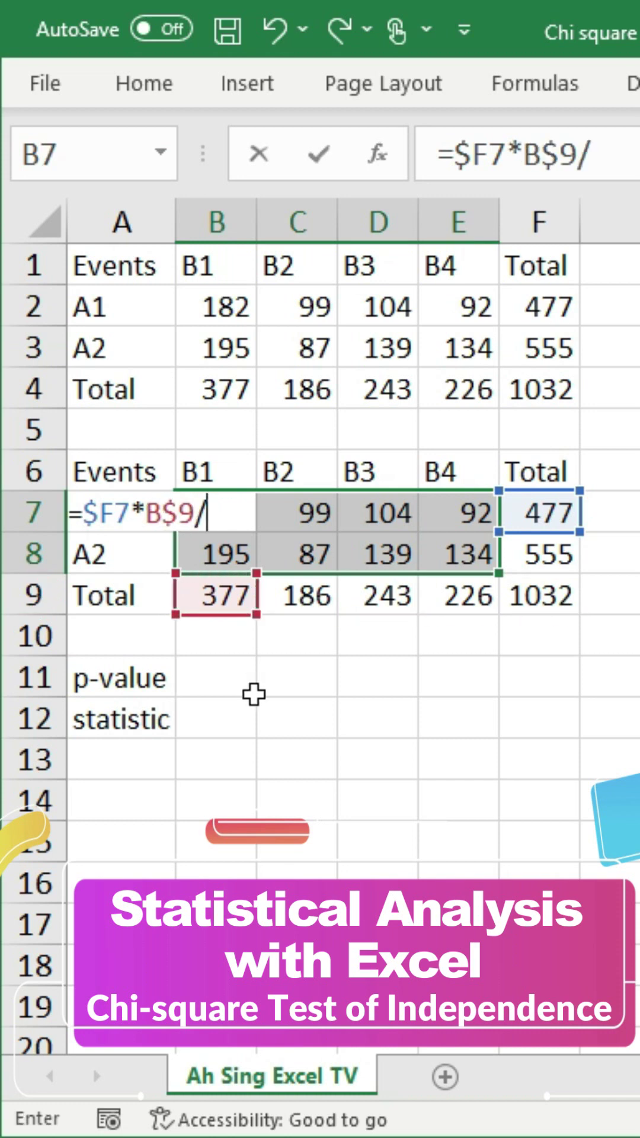
{"action": "left_click", "coordinate": [524, 596]}
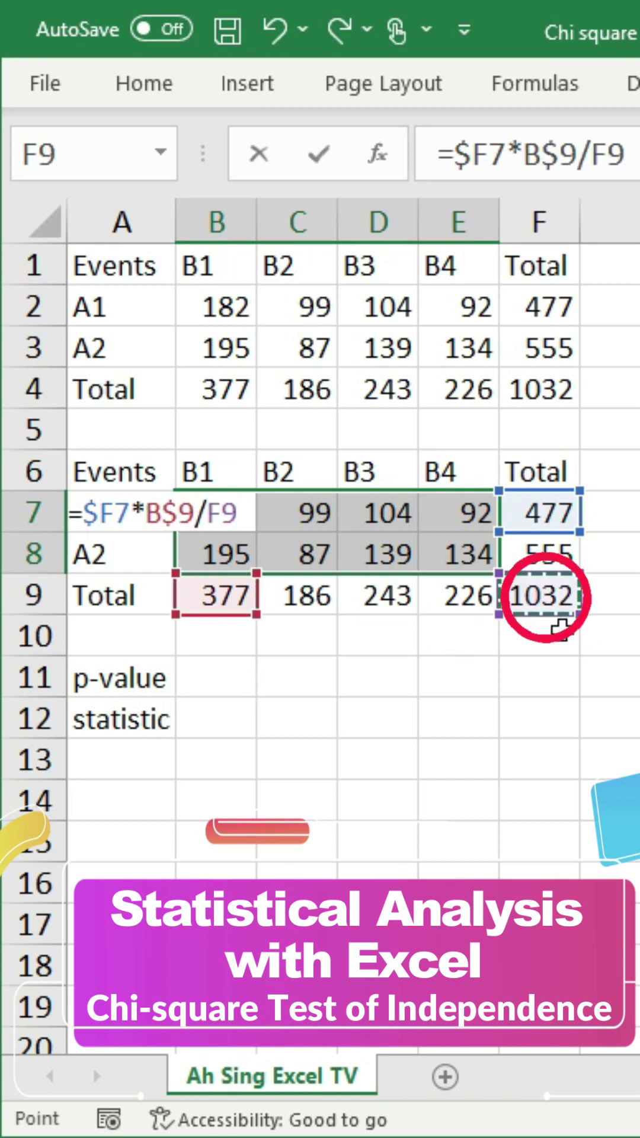
{"action": "key", "text": "F4"}
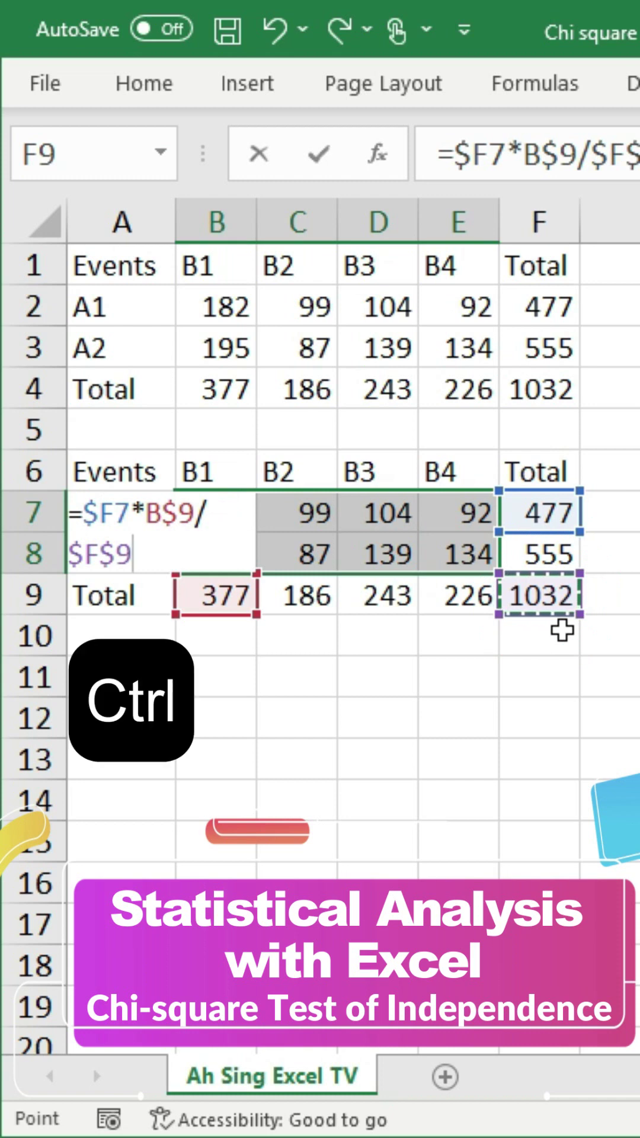
{"action": "key", "text": "ctrl+Return"}
{"action": "type", "text": "=chi"}
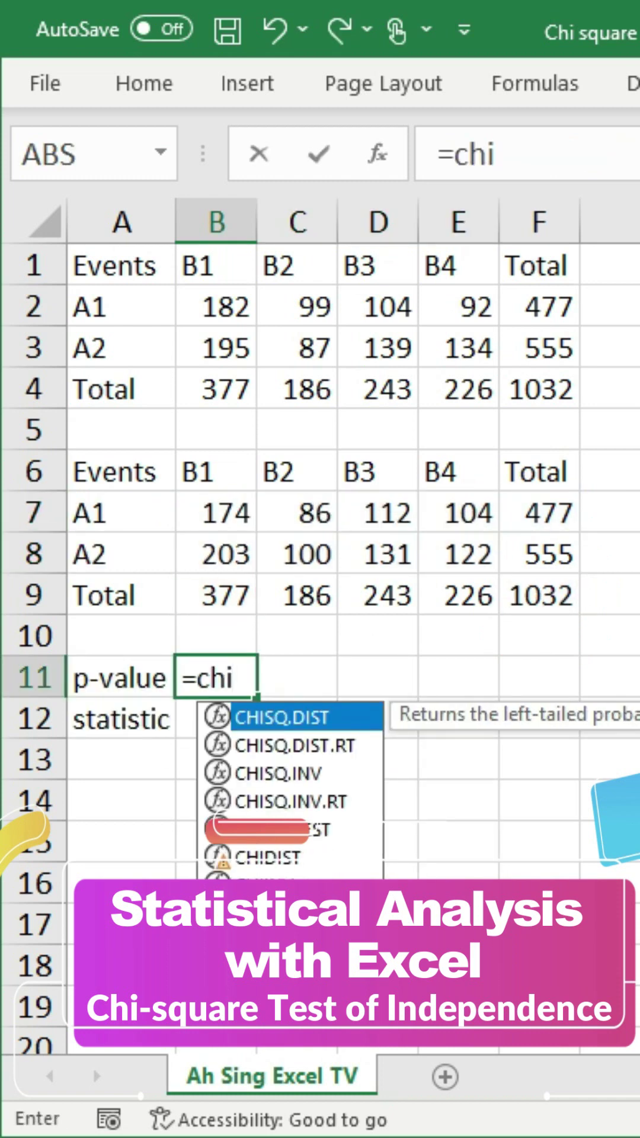
- Enter =CHISQ.TEST(B2:E3,B7:E8) in B11, giving a p-value of 0.04
{"action": "key", "text": "Down"}
{"action": "key", "text": "Down"}
{"action": "key", "text": "Down"}
{"action": "key", "text": "Down"}
{"action": "key", "text": "Tab"}
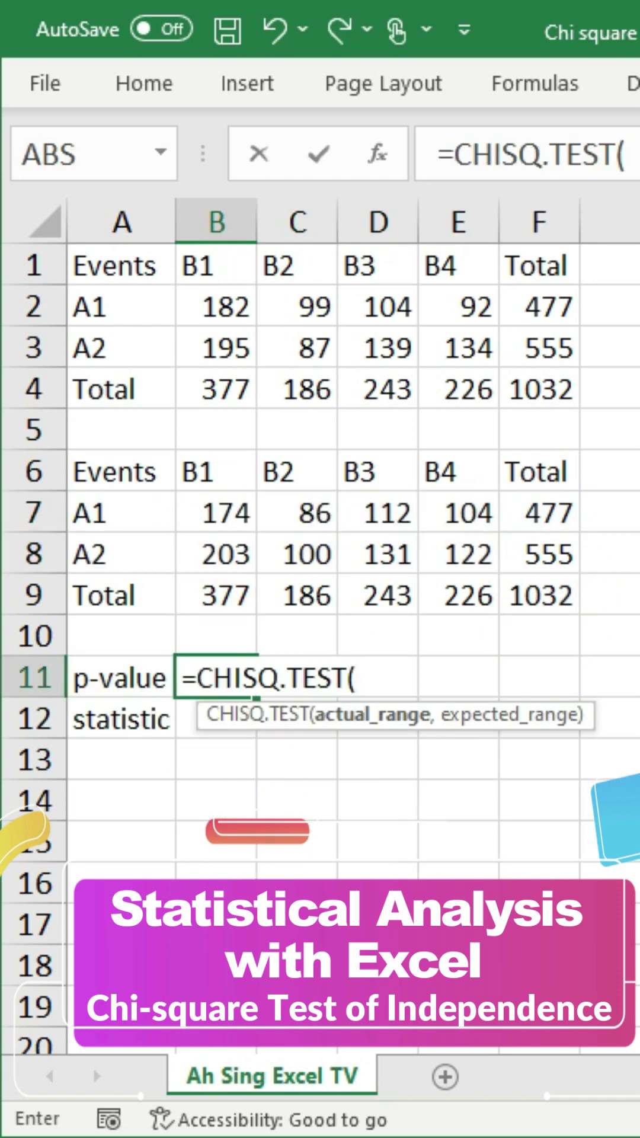
{"action": "left_click_drag", "start_coordinate": [222, 307], "coordinate": [471, 347]}
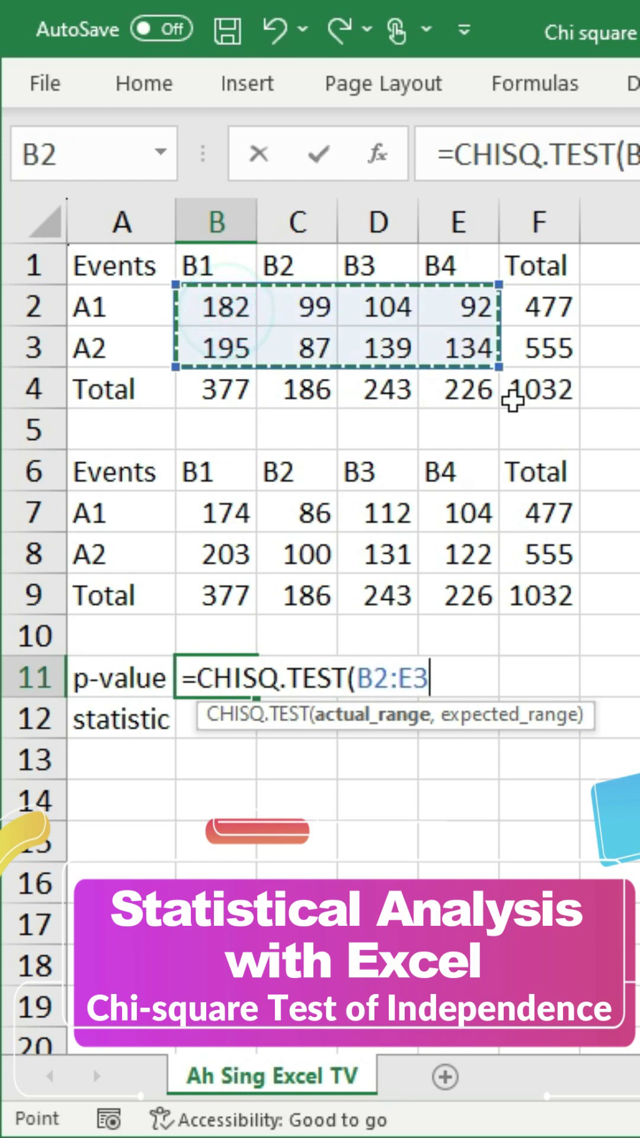
{"action": "type", "text": ","}
{"action": "left_click_drag", "start_coordinate": [223, 514], "coordinate": [440, 539]}
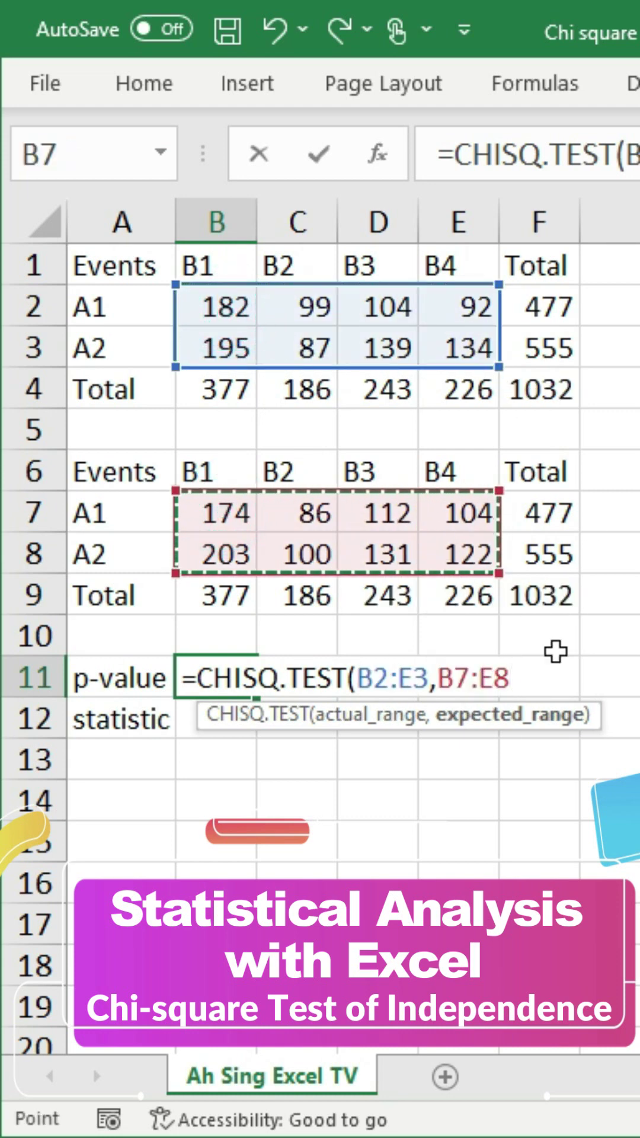
{"action": "key", "text": "Return"}
{"action": "type", "text": "=c"}
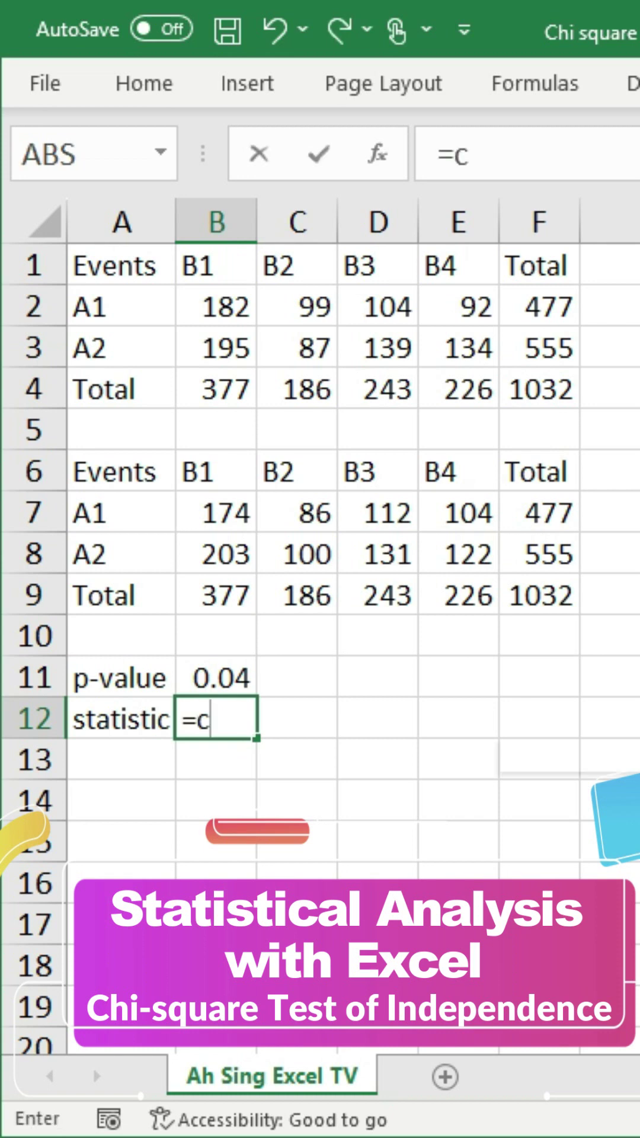
{"action": "type", "text": "h"}
- Enter =CHISQ.INV.RT(B11,3) in B12, giving a chi-square statistic of 8.22
{"action": "key", "text": "Down"}
{"action": "key", "text": "Down"}
{"action": "key", "text": "Down"}
{"action": "key", "text": "Down"}
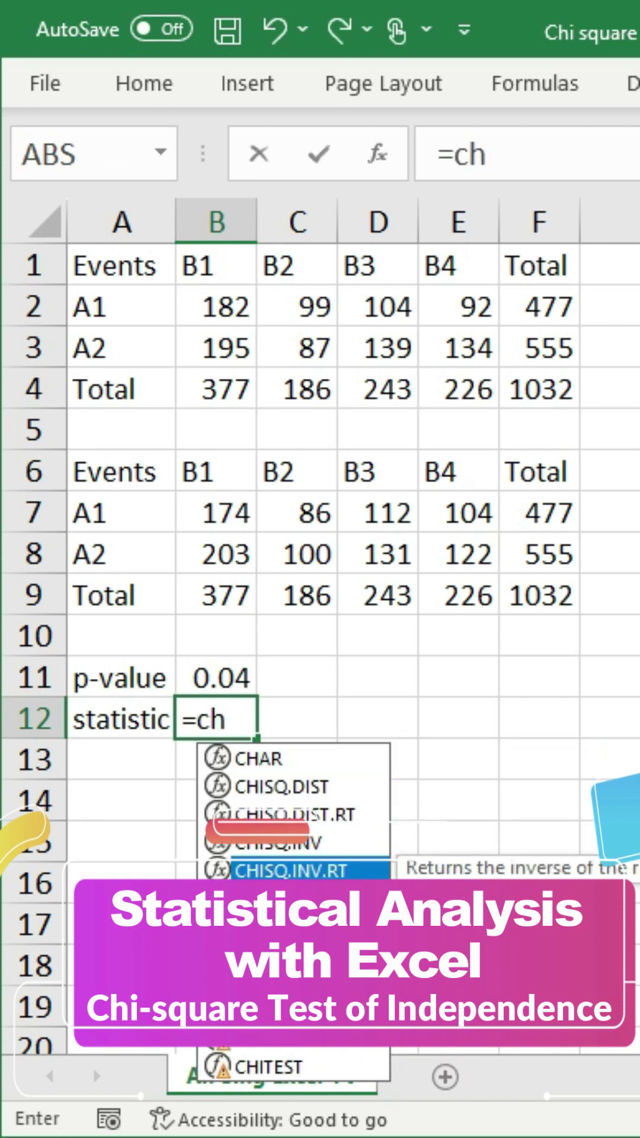
{"action": "key", "text": "Tab"}
{"action": "key", "text": "Up"}
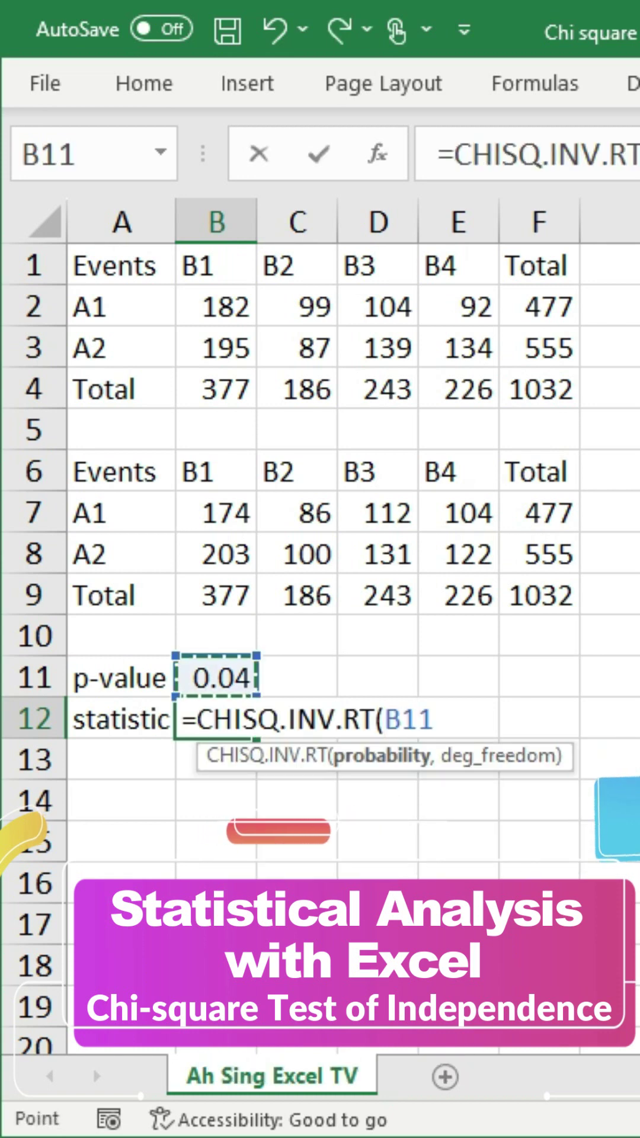
{"action": "type", "text": ","}
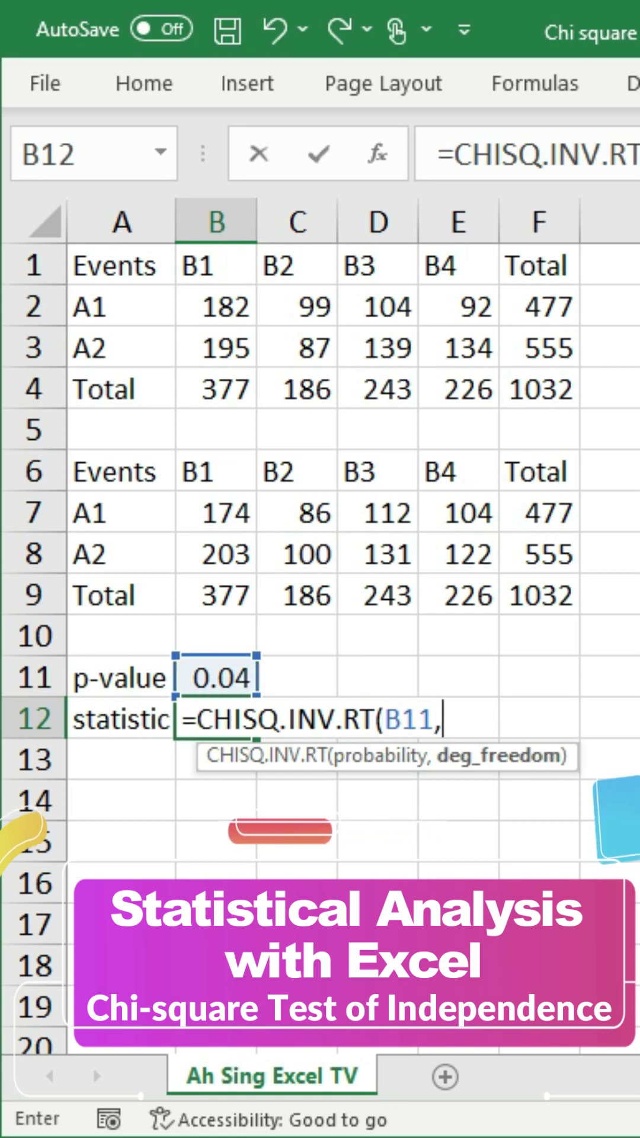
{"action": "type", "text": "3"}
{"action": "key", "text": "Return"}
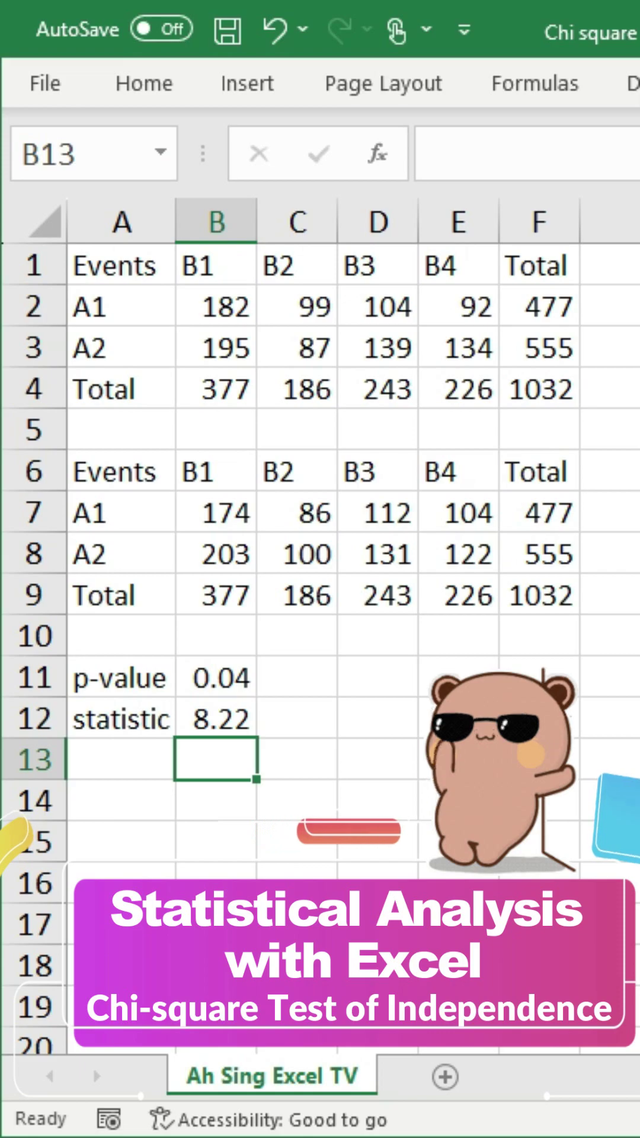